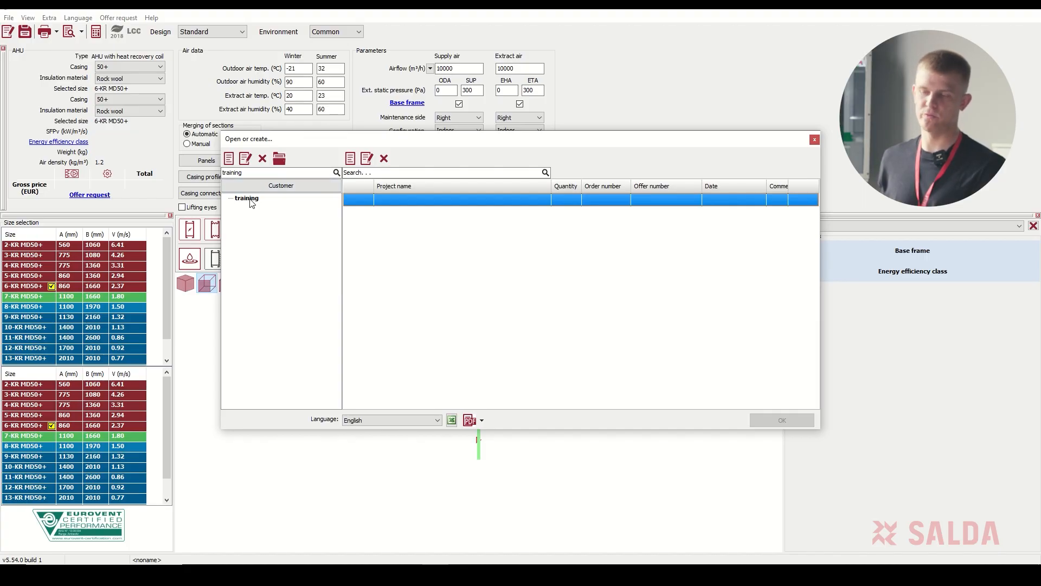
- Create and open a Heat recovery AHU project named AHU-1 for the training customer, displaying the unit in front view
left_click(351, 159)
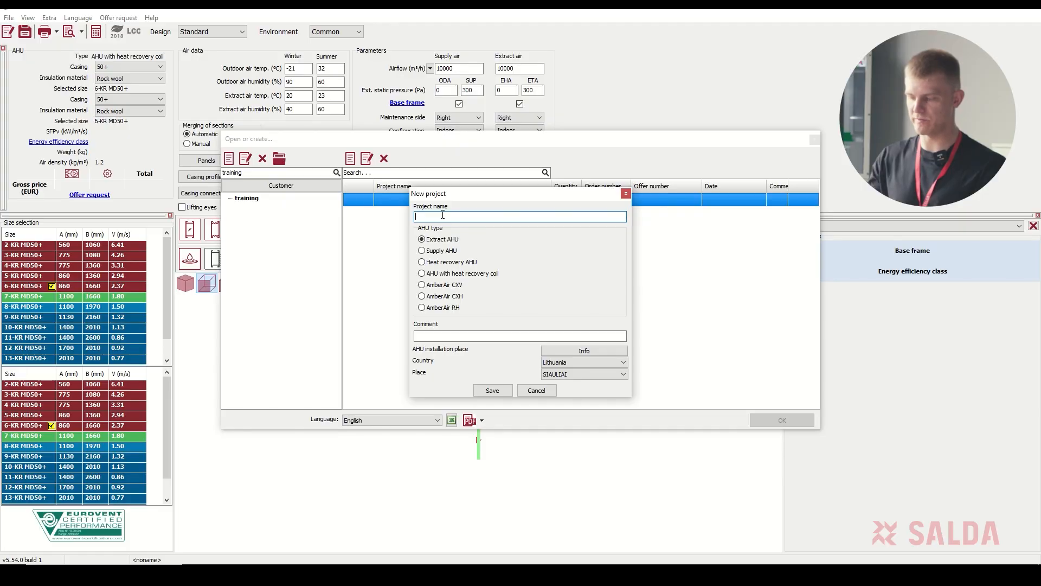
type("AHU-1")
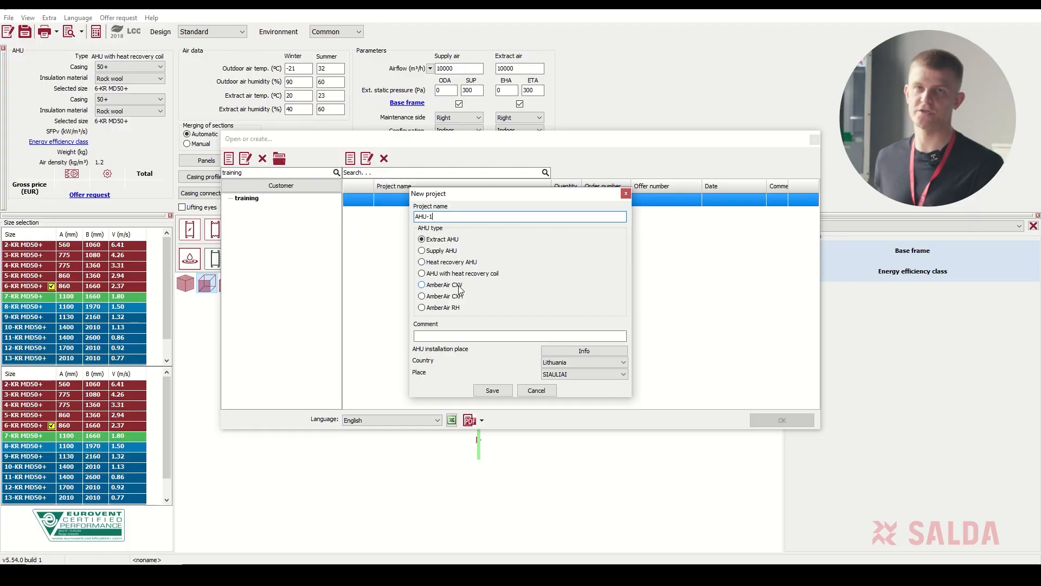
left_click(465, 263)
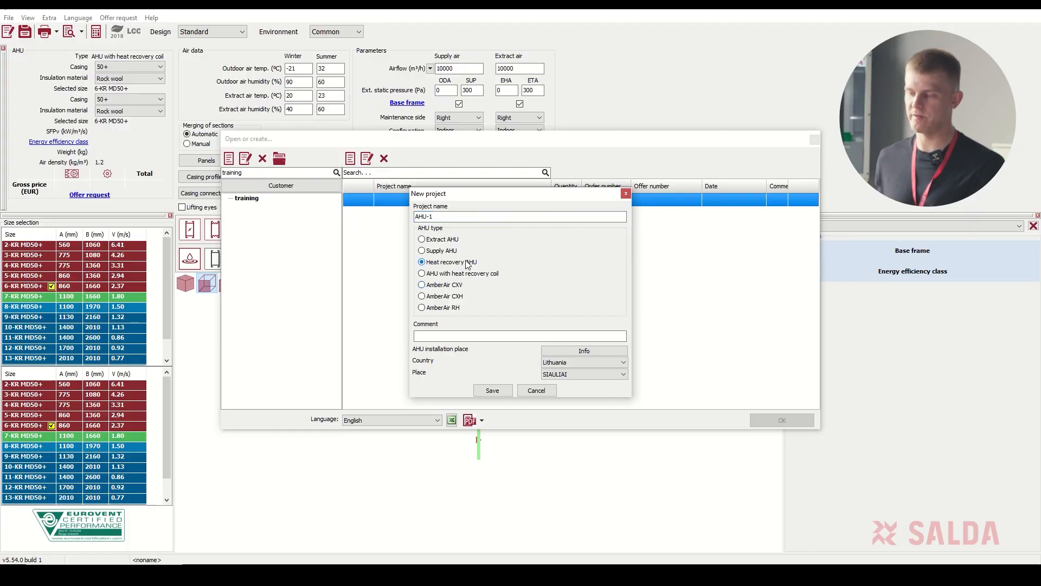
left_click(575, 334)
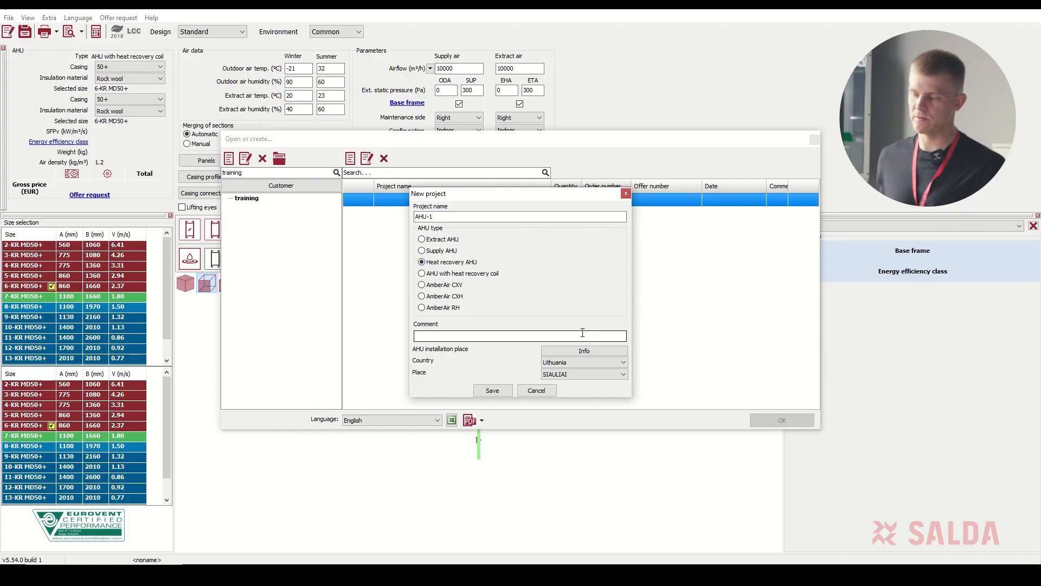
left_click(566, 361)
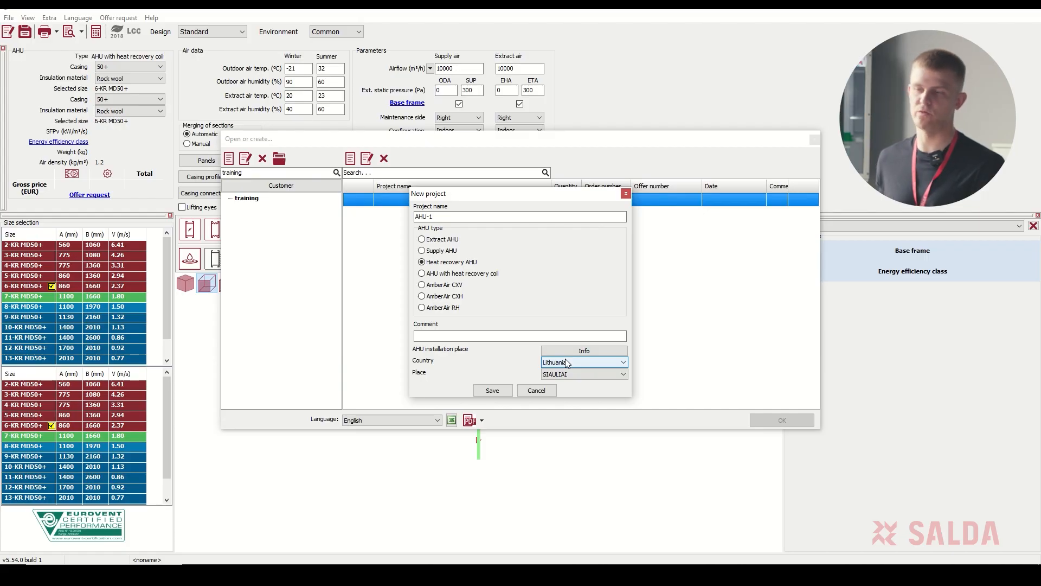
left_click(493, 390)
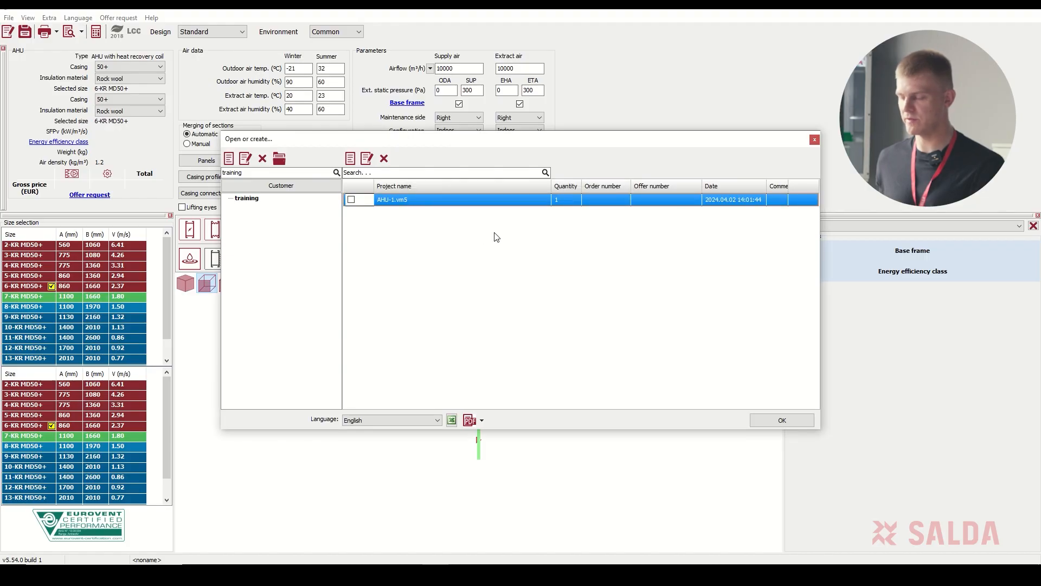
left_click(782, 421)
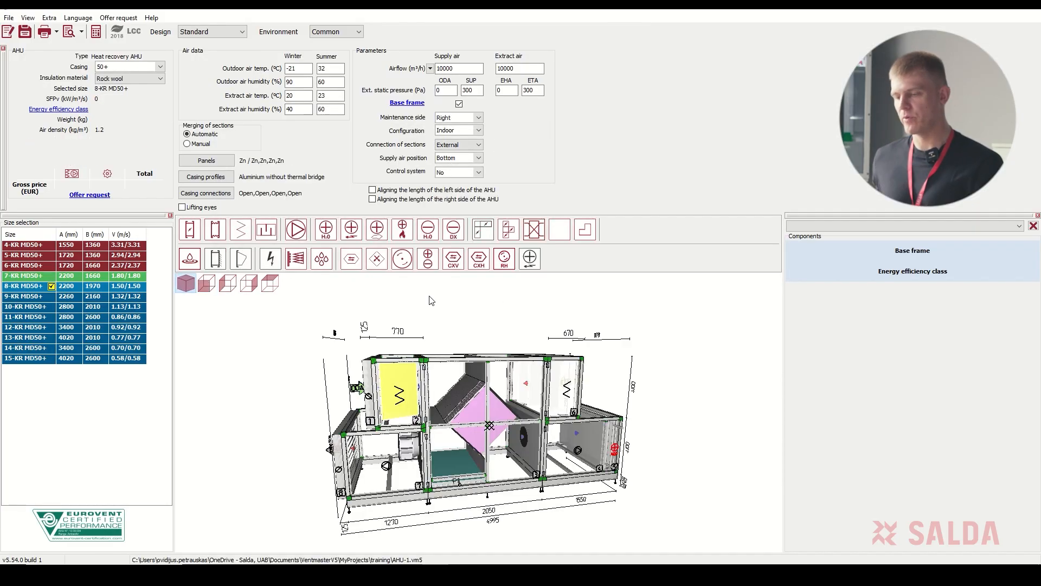
left_click(207, 283)
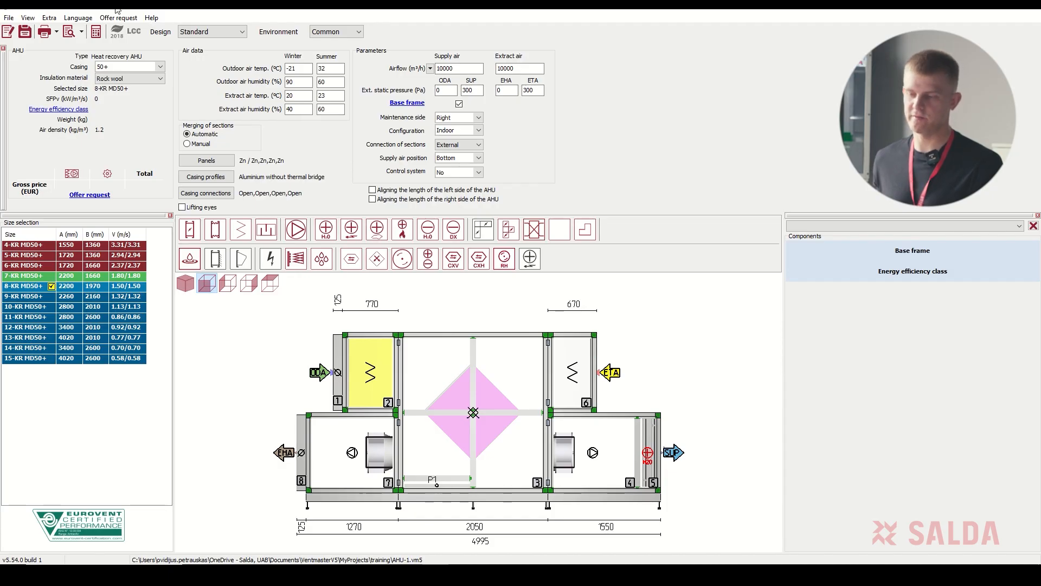
- Review the price request system's connection settings and leave them without making changes
left_click(57, 20)
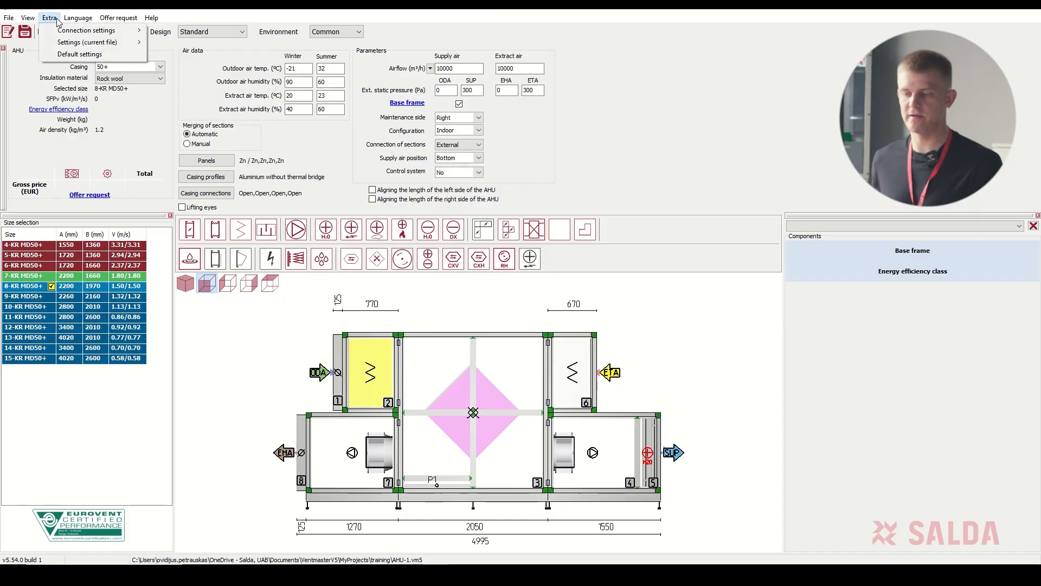
mouse_move(108, 30)
left_click(185, 32)
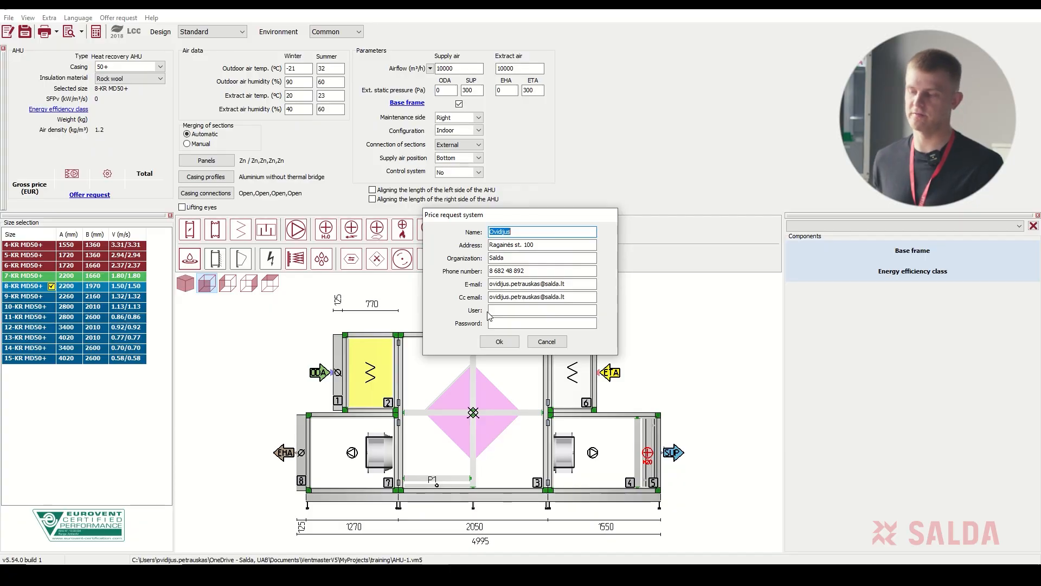
left_click(538, 344)
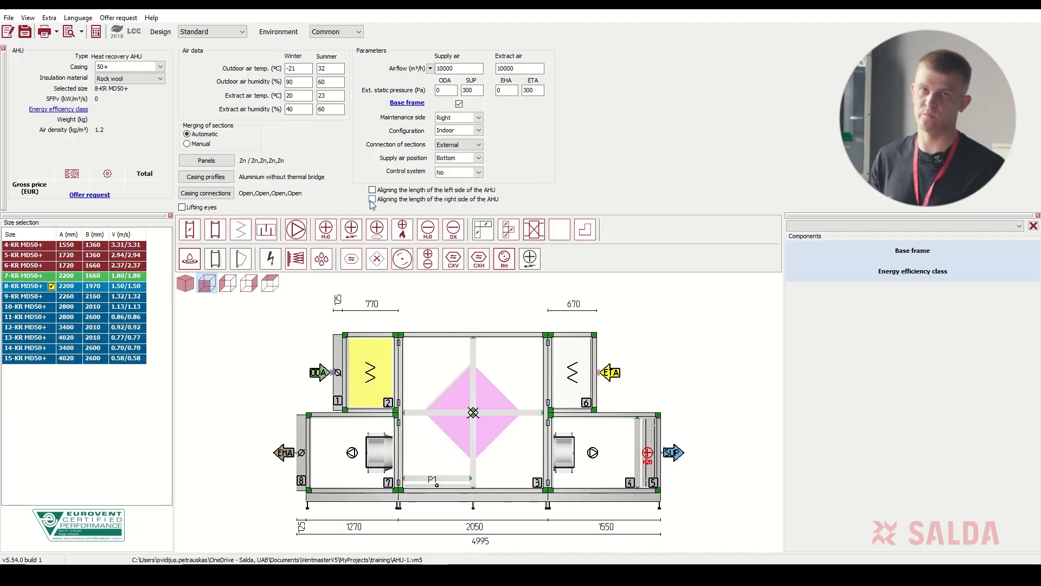
- Set the outdoor air to -23 °C and 83% humidity for winter, and 26 °C and 55% humidity for summer
left_click(301, 69)
key("BackSpace")
type("3")
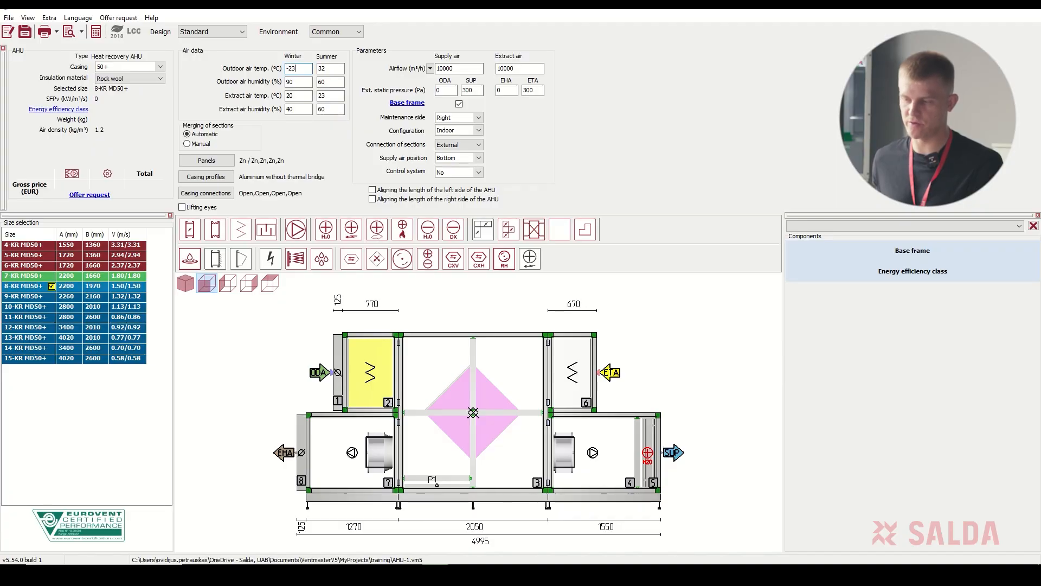
double_click(303, 82)
type("83")
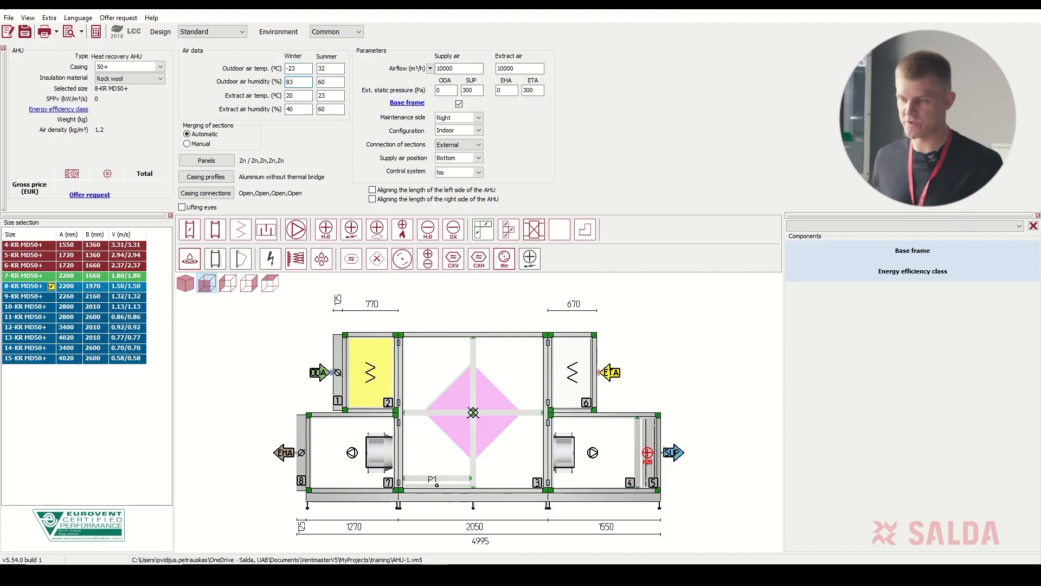
double_click(331, 69)
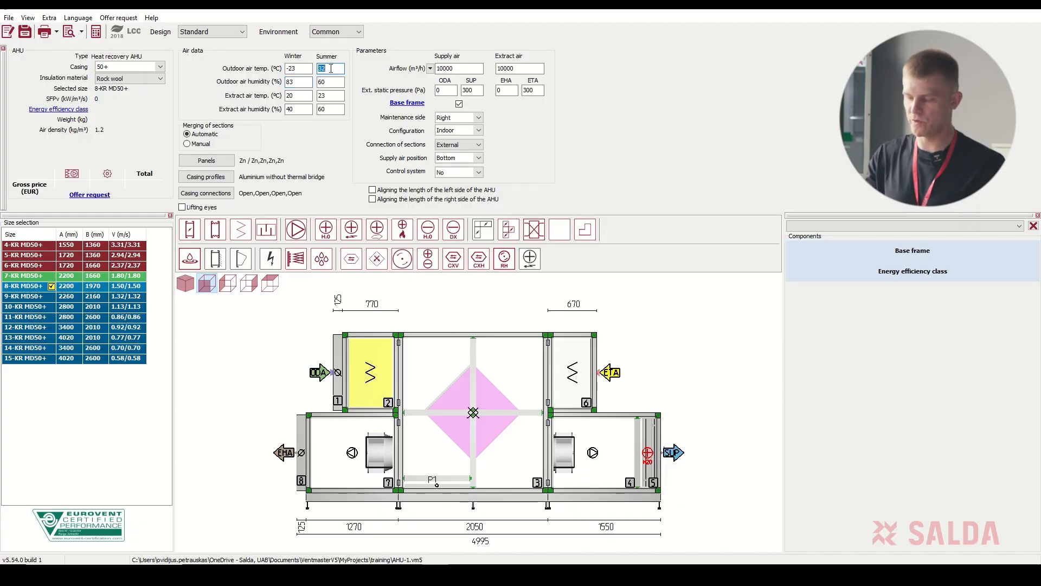
type("26")
key("Tab")
type("55")
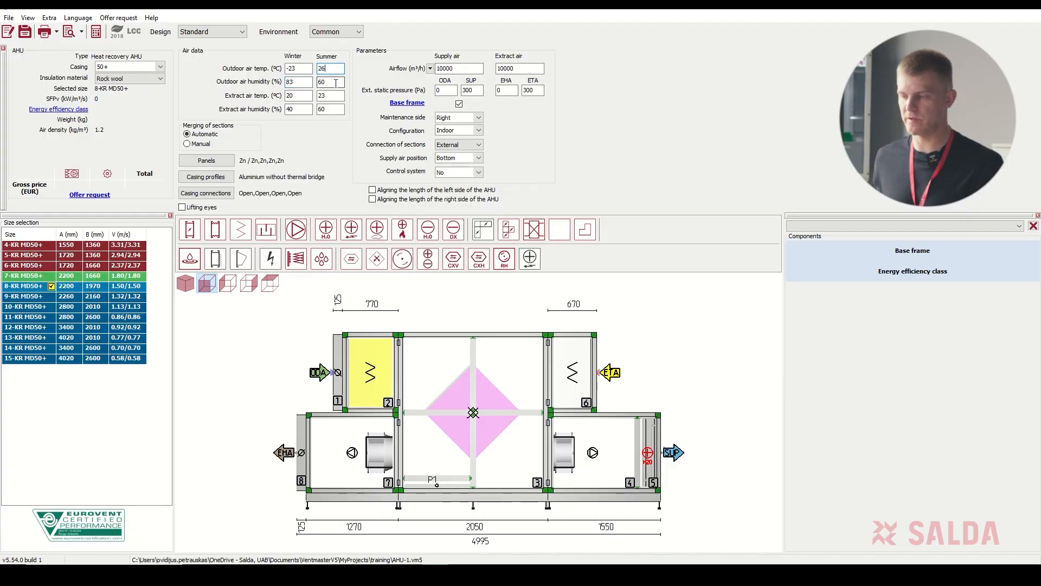
- Set the extract air to 21 °C and 55% humidity for both winter and summer
left_click(304, 93)
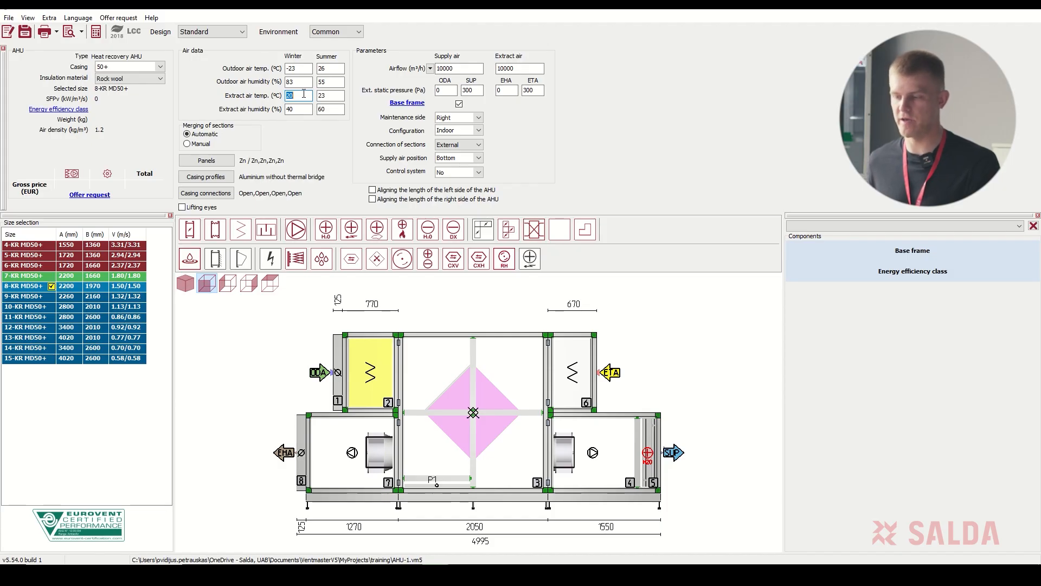
type("21")
key("Tab")
type("21")
left_click(303, 109)
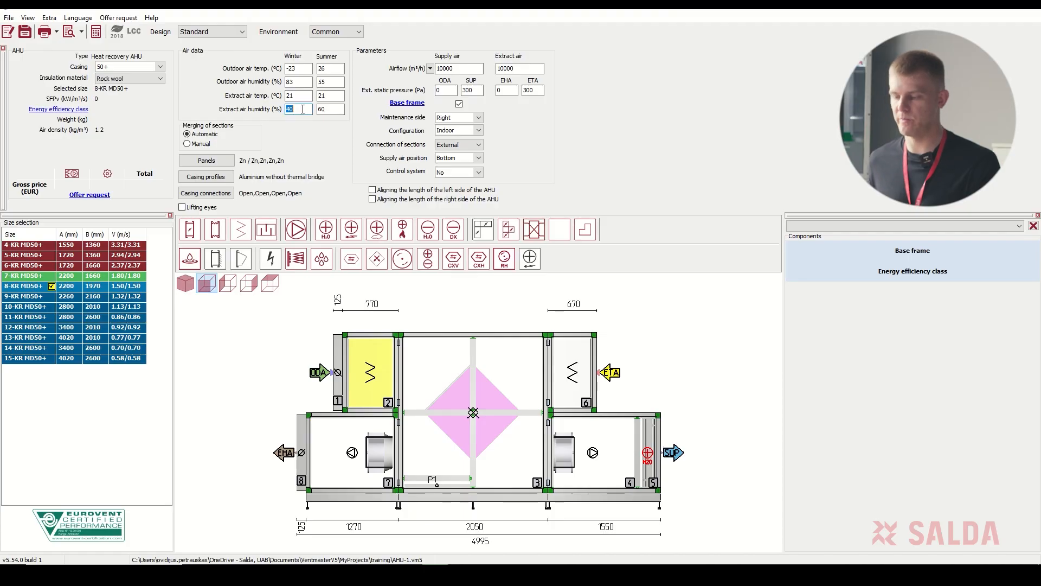
type("55")
key("Tab")
type("55")
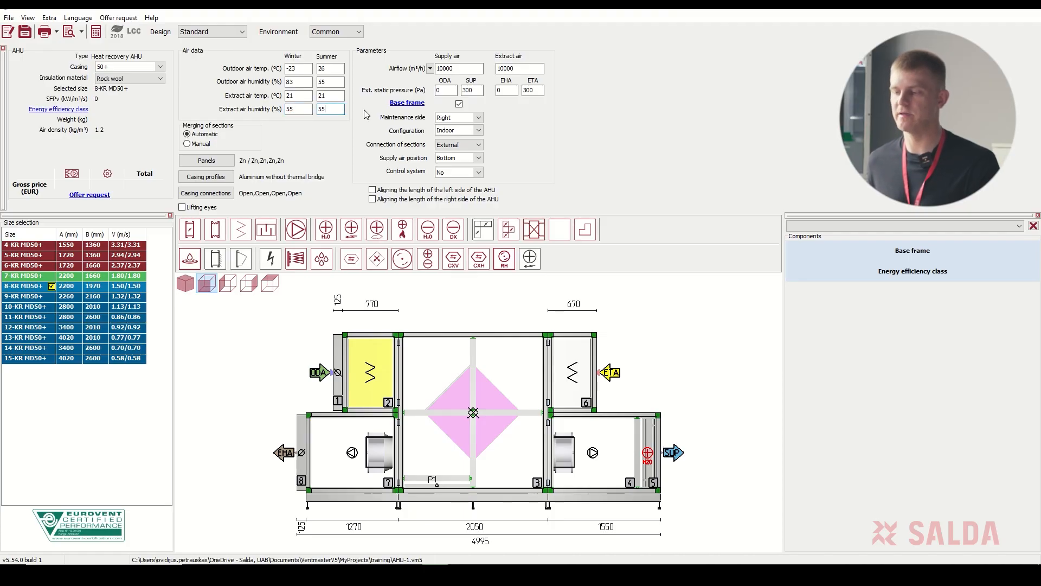
- Set the supply airflow to 8000 m³/h and the extract airflow to 7500 m³/h
double_click(464, 68)
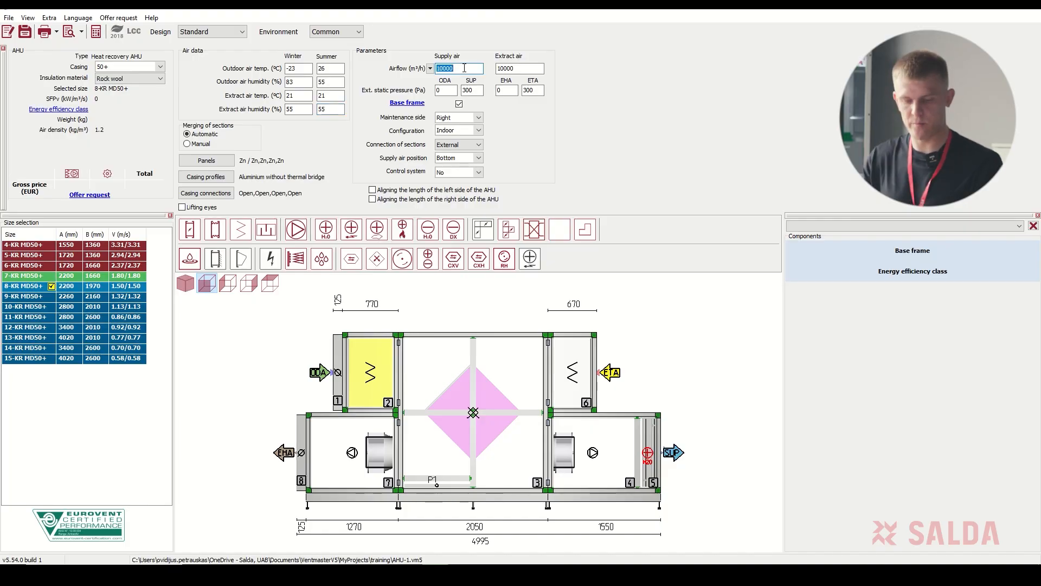
type("8000")
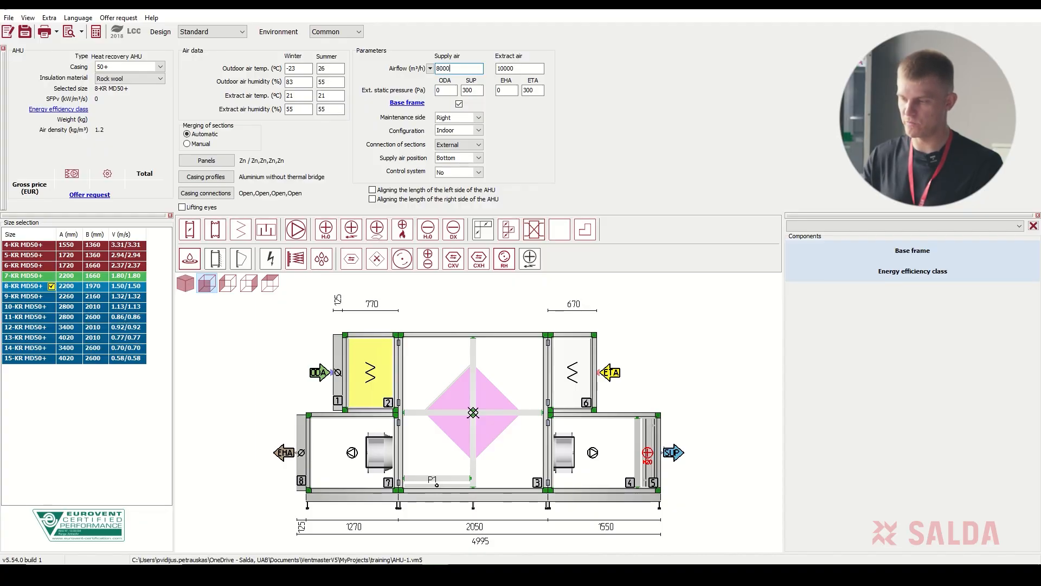
left_click(520, 68)
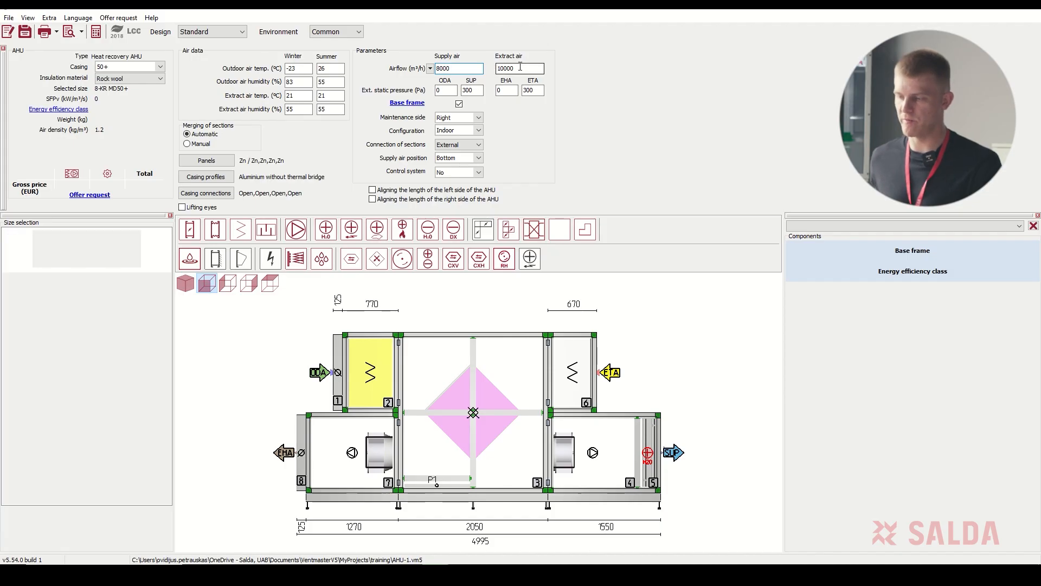
double_click(520, 68)
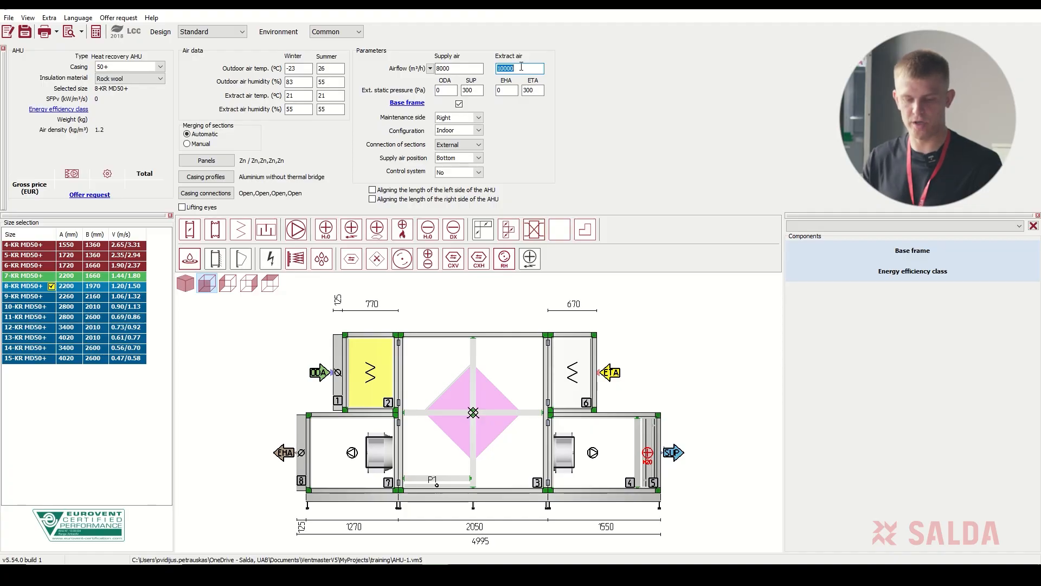
type("7500")
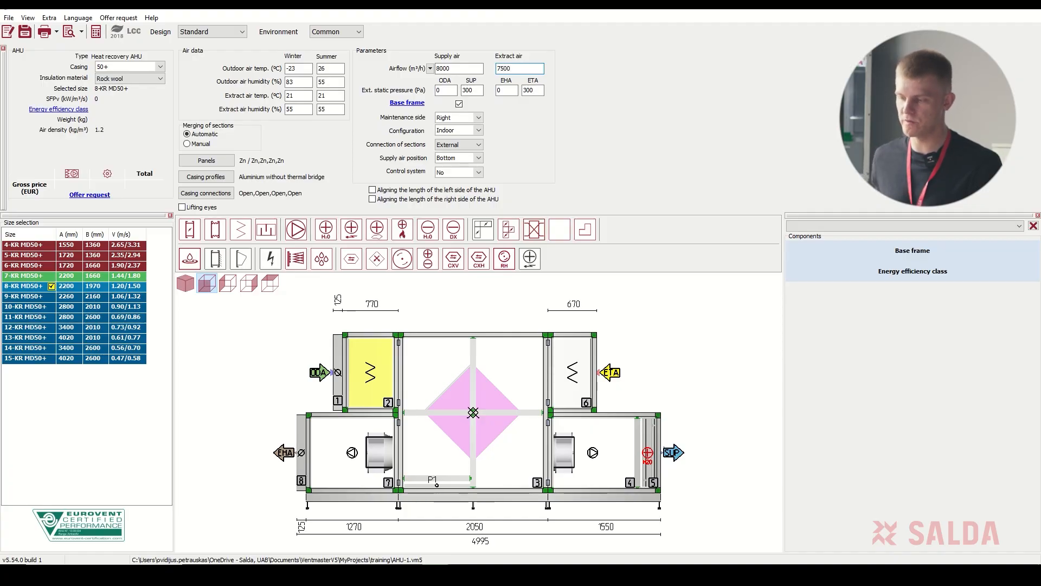
- Set the external static pressure to 300 Pa for SUP and 350 Pa for ETA
double_click(479, 90)
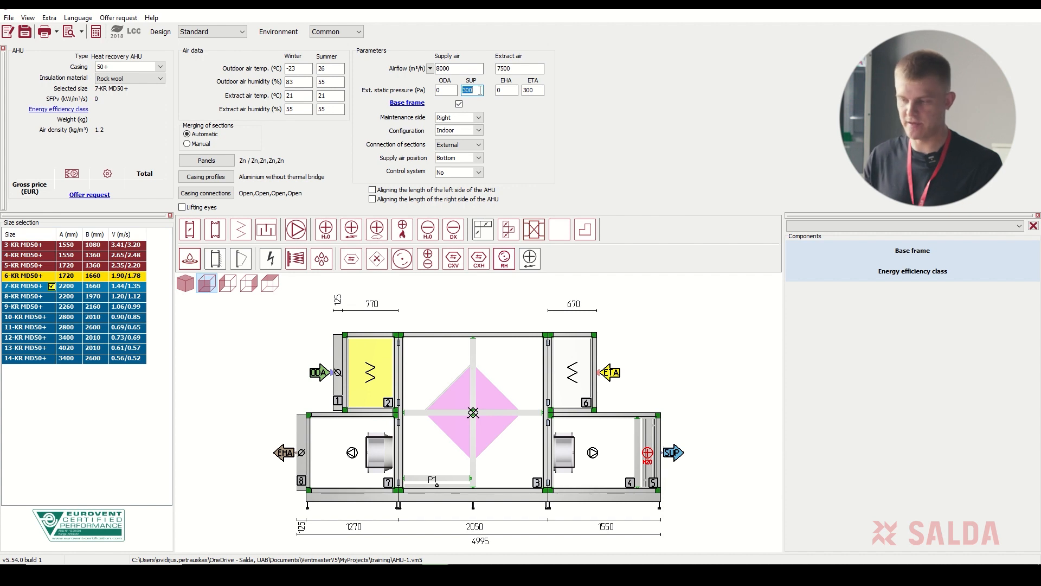
type("3")
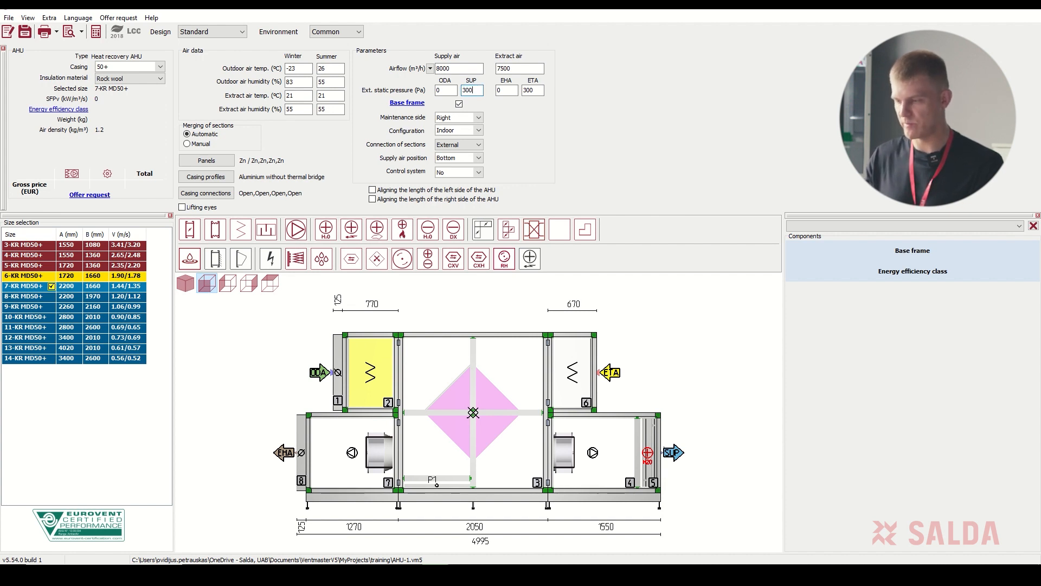
type("00")
double_click(532, 90)
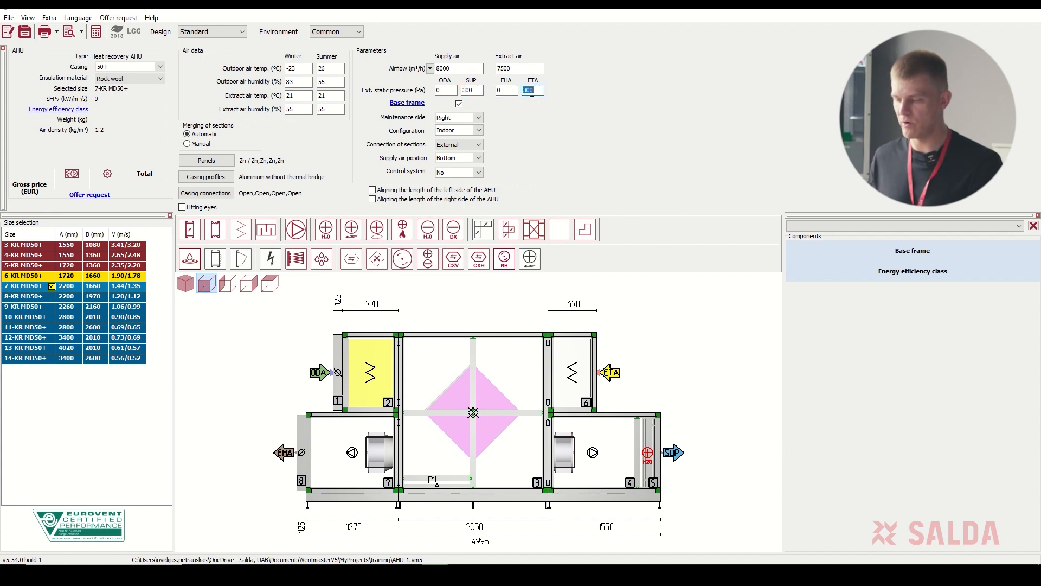
type("35")
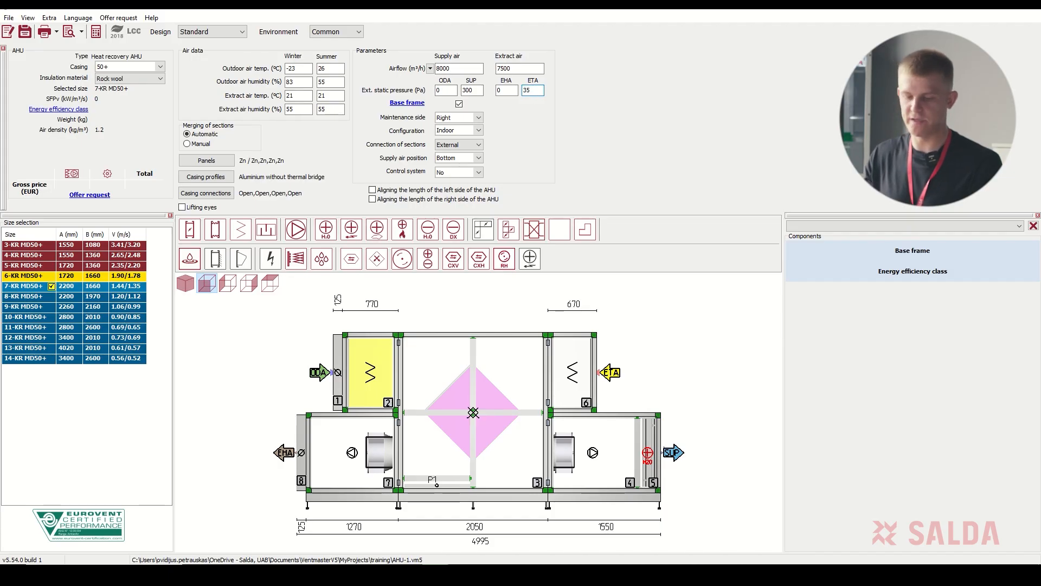
left_click(527, 68)
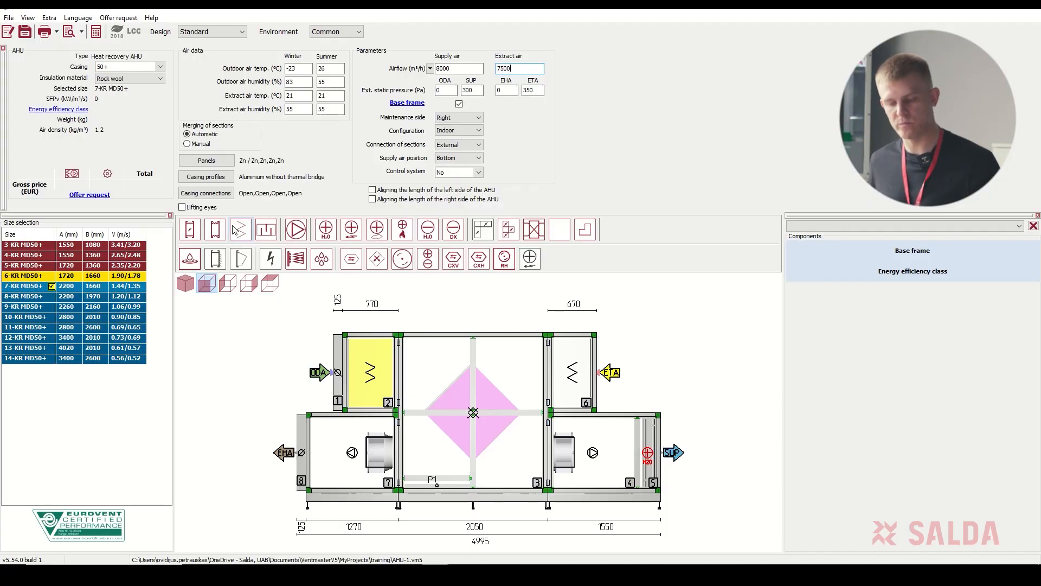
- Replace the plate heat exchanger in section 3 with a rotary heat exchanger
mouse_move(422, 376)
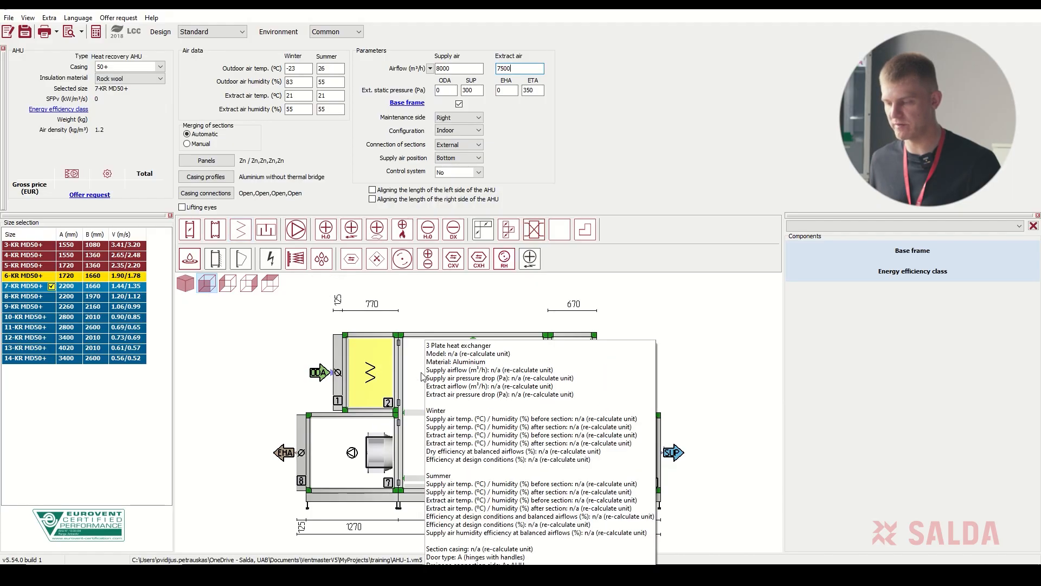
left_click(410, 267)
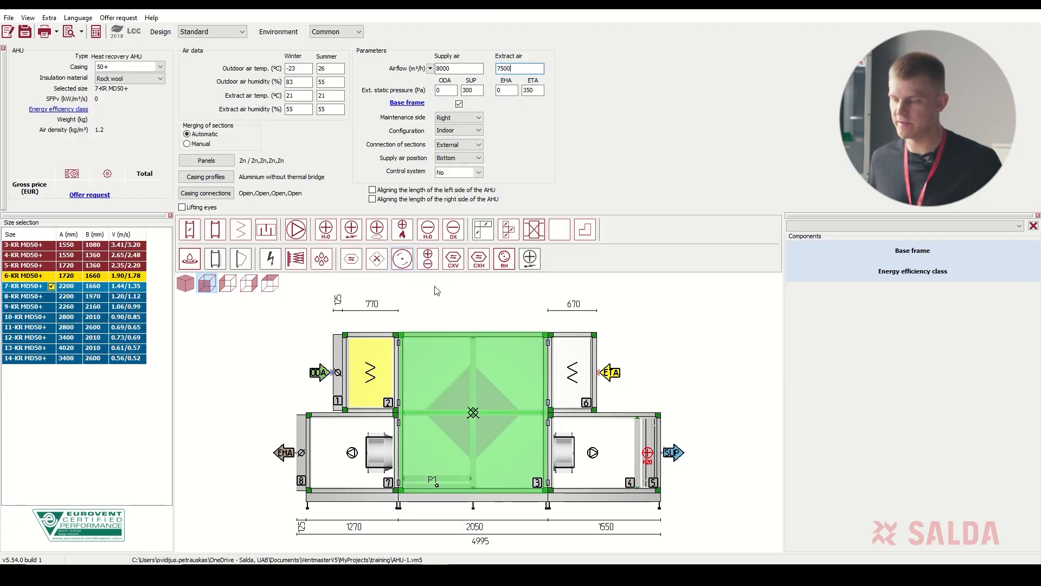
mouse_move(507, 350)
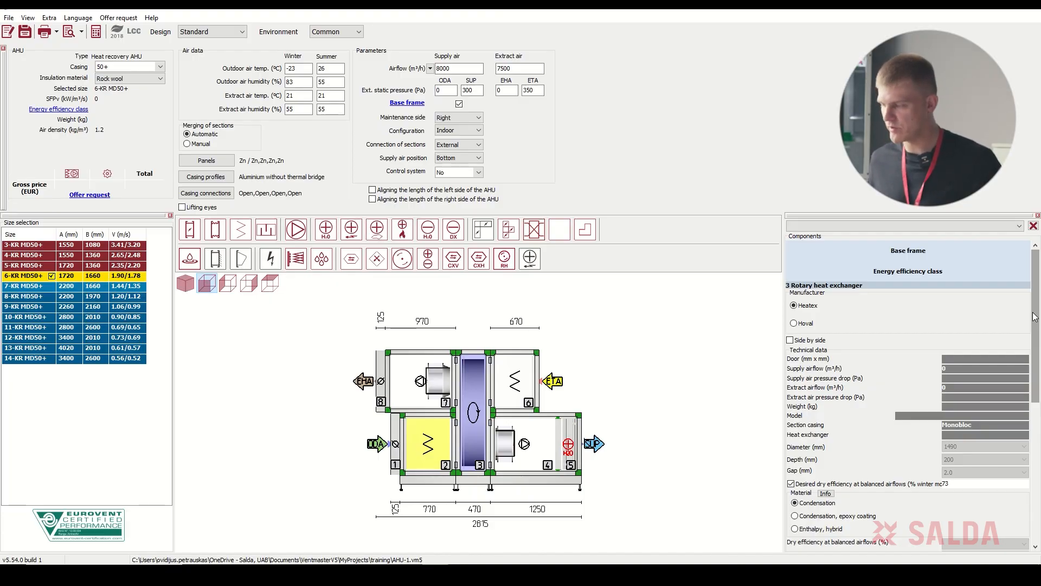
- Set the rotary heat exchanger's desired dry efficiency at balanced airflows to 80%
scroll(1034, 318, "down", 3)
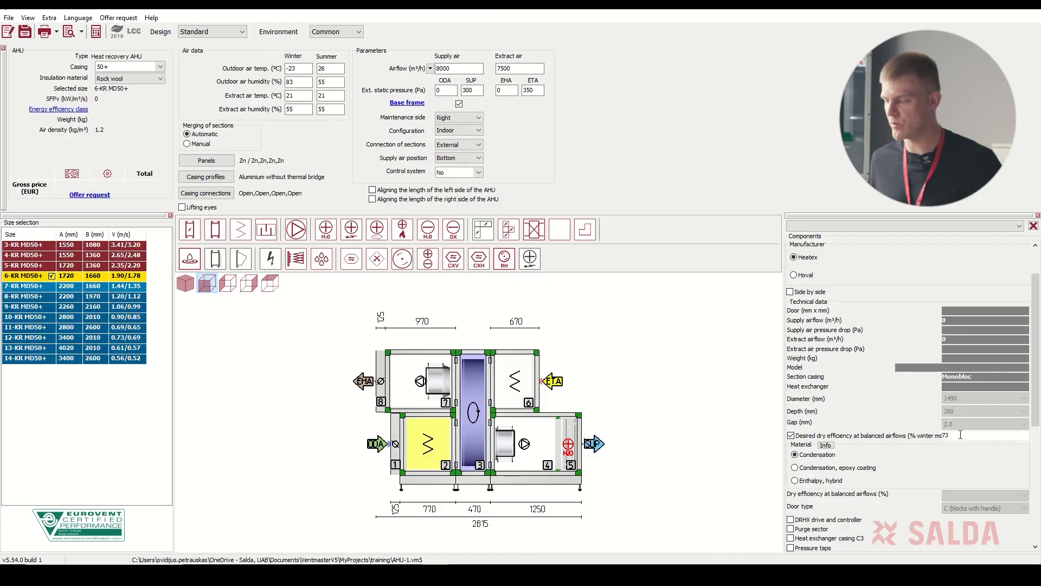
left_click_drag(965, 437, 923, 438)
key("BackSpace")
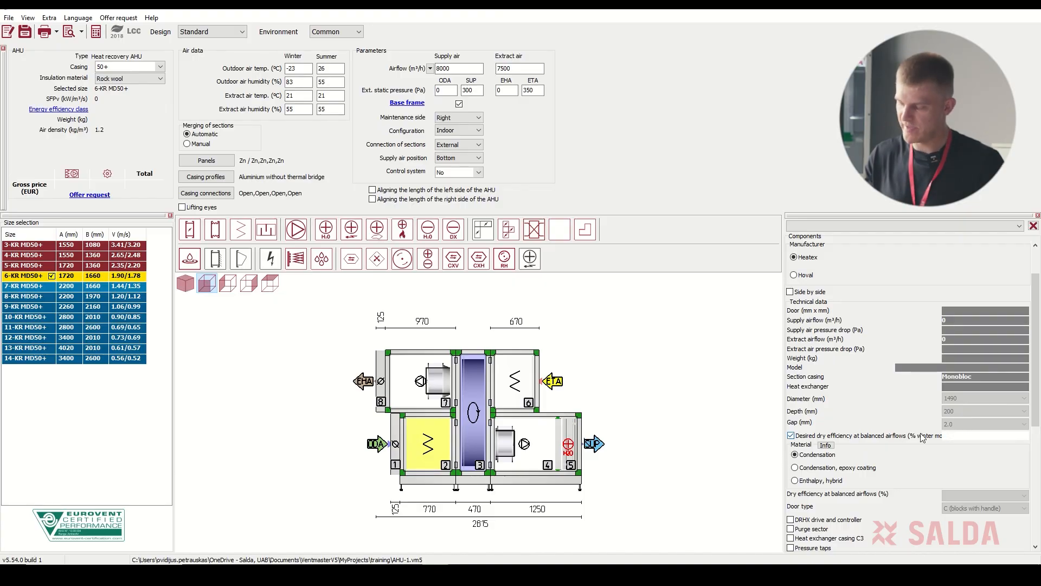
type("80")
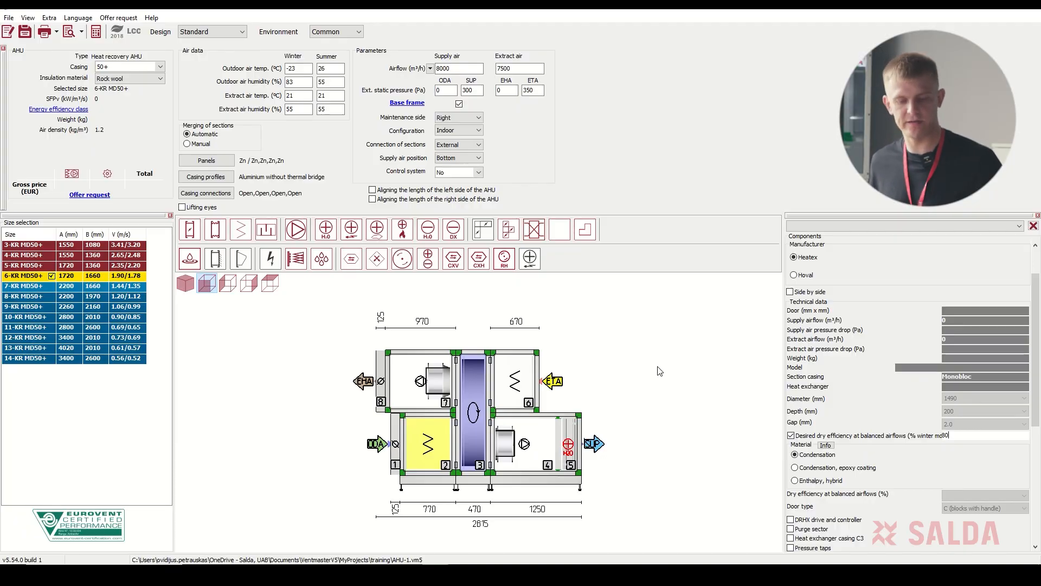
mouse_move(580, 426)
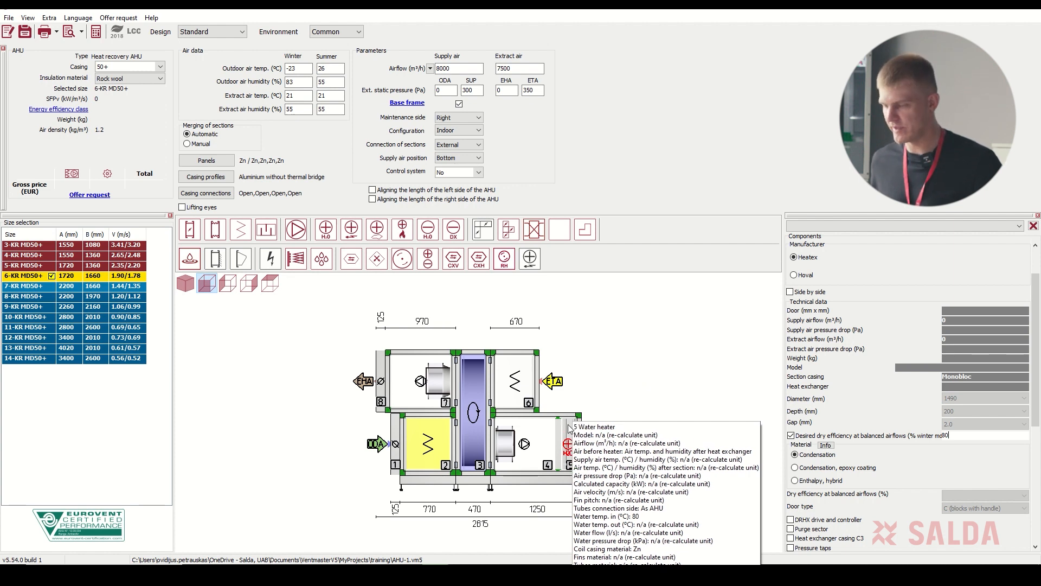
- Replace the water heater in section 5 with an electric heater at the supply air outlet, after the supply fan
right_click(570, 427)
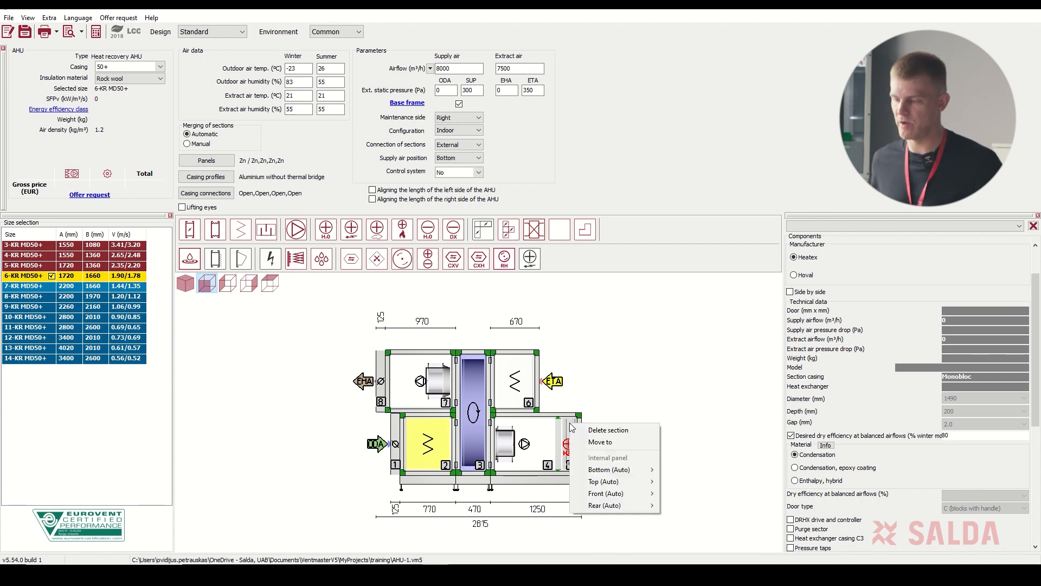
left_click(632, 431)
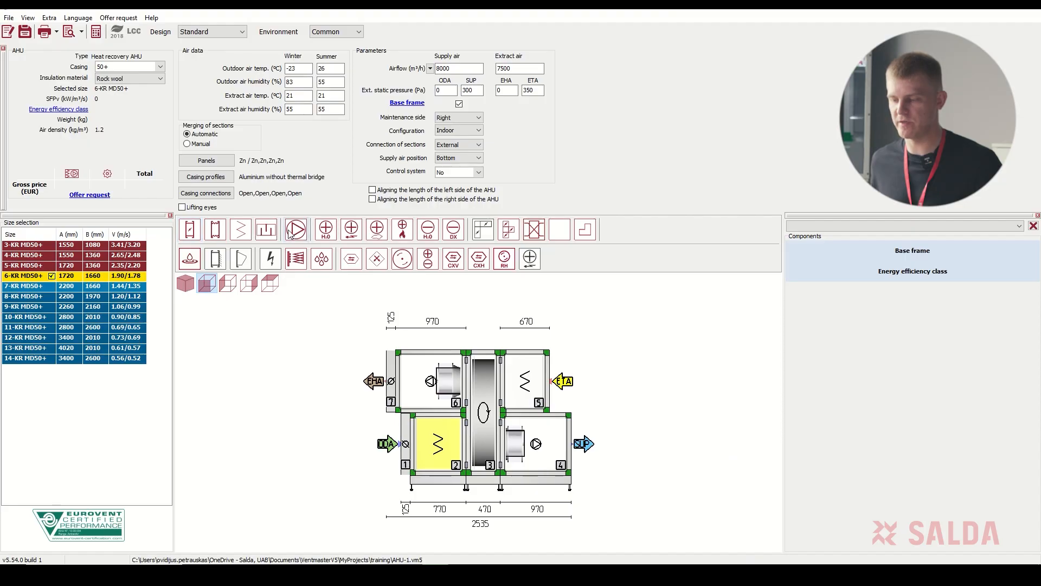
left_click(353, 230)
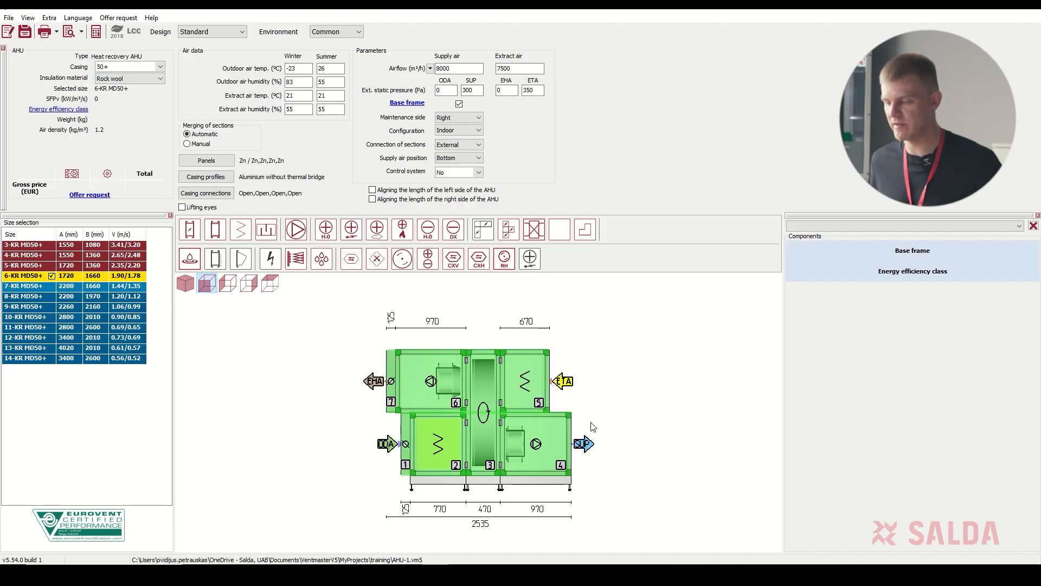
left_click(571, 435)
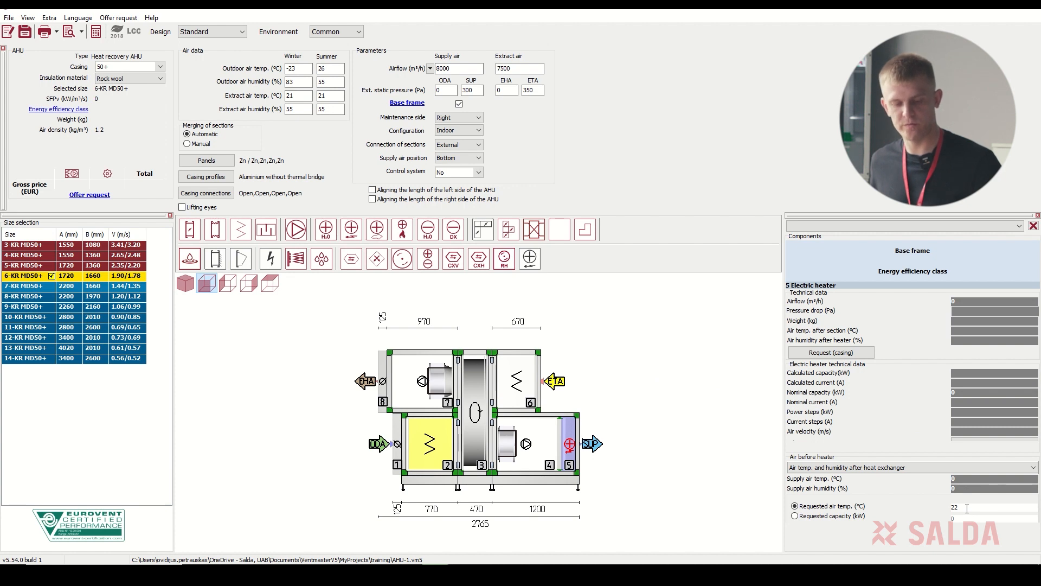
- Set the electric heater's requested air temperature to 21 °C and calculate the air handling unit
key("BackSpace")
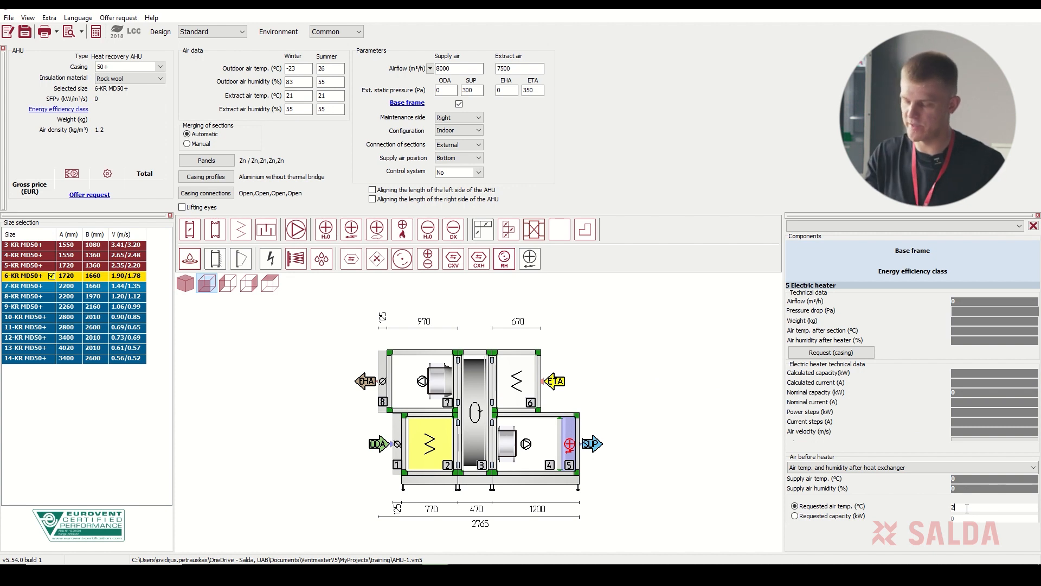
type("1")
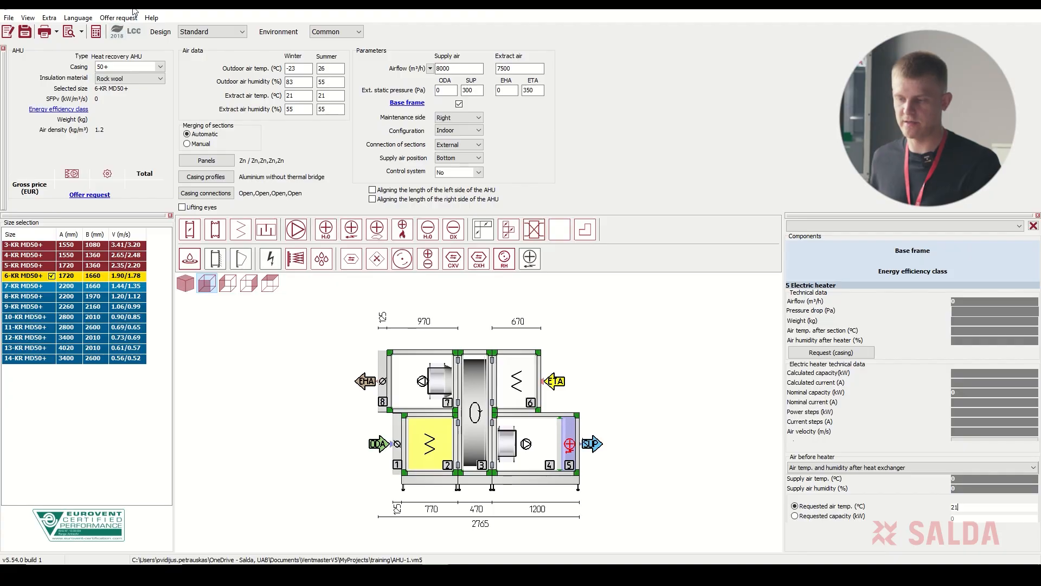
left_click(97, 32)
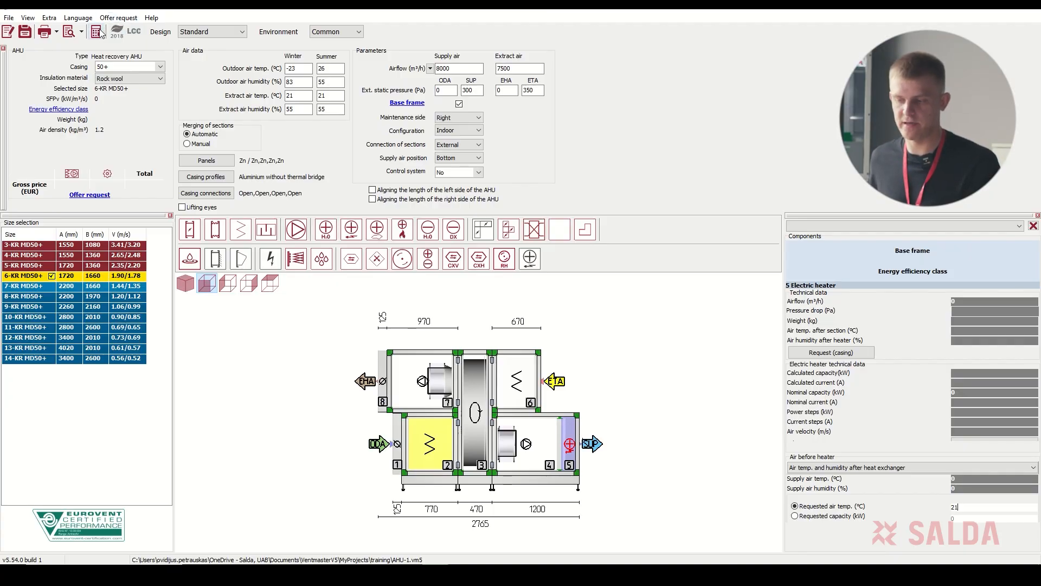
left_click(101, 37)
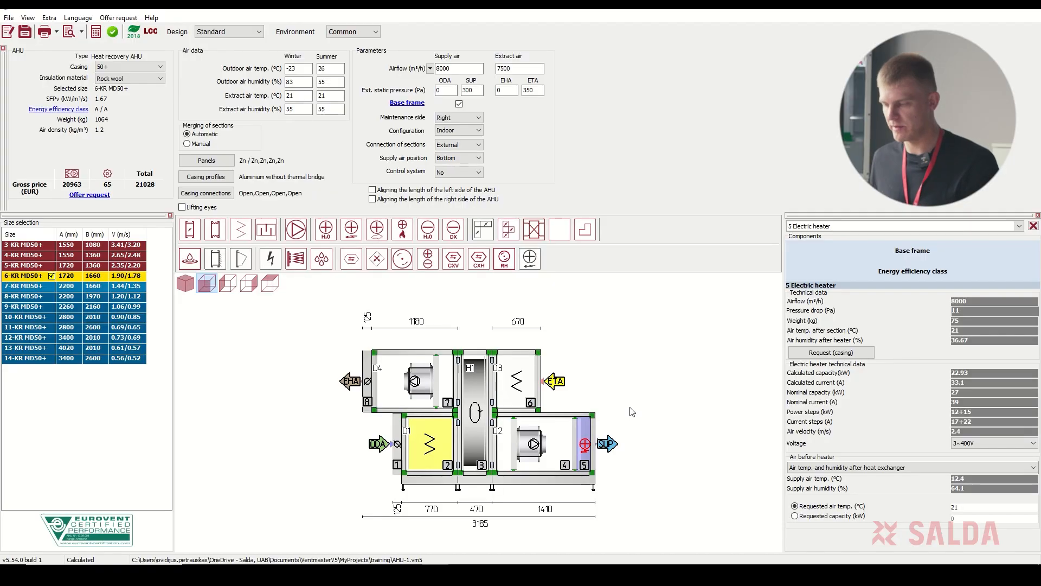
mouse_move(583, 436)
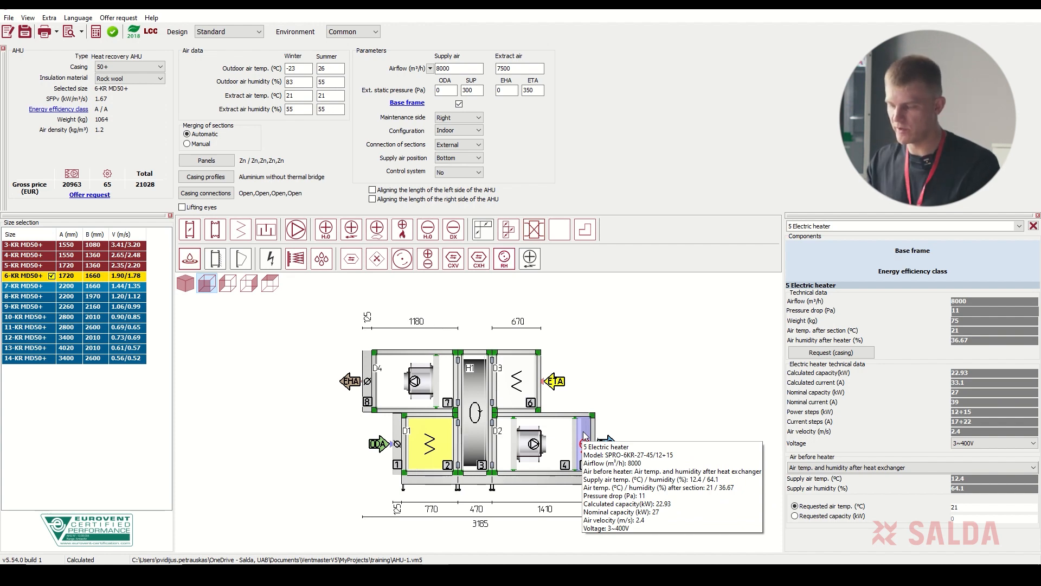
mouse_move(481, 373)
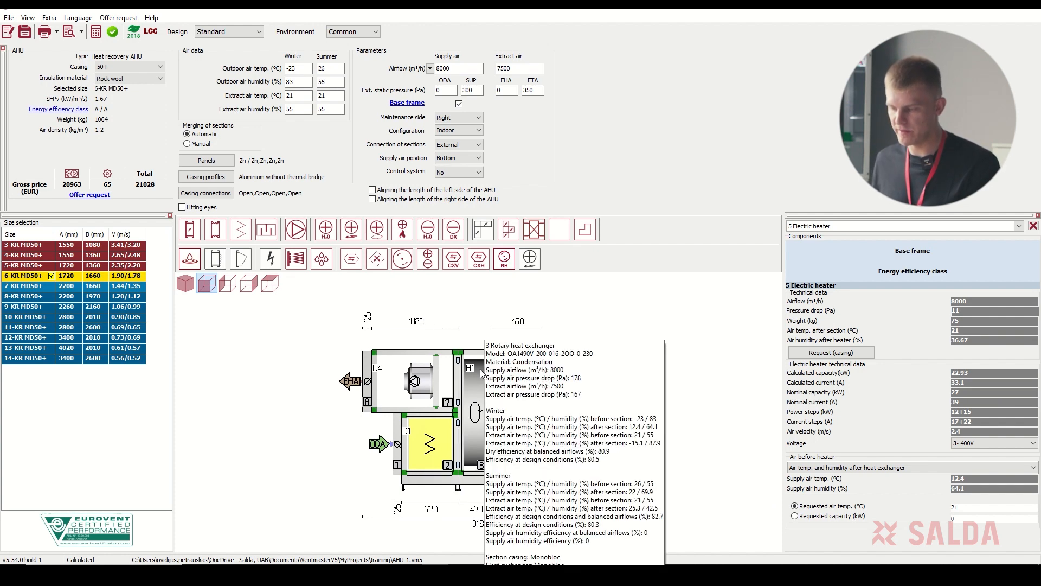